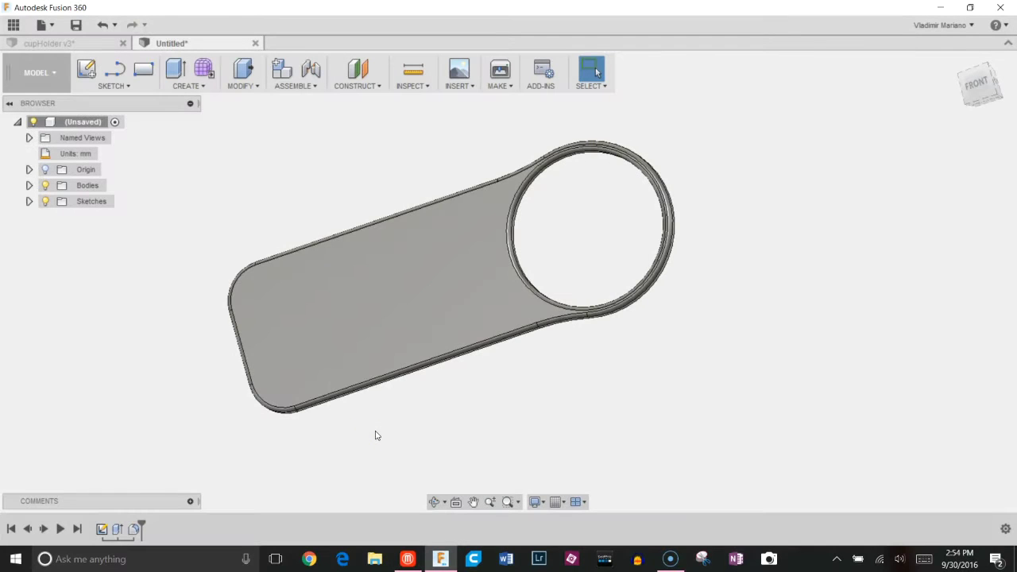
Orbit the finished cup holder model to view it from above
mouse_move(378, 421)
shift+middle_down()
mouse_move(352, 397)
mouse_move(318, 228)
mouse_move(331, 160)
mouse_move(318, 307)
mouse_move(356, 381)
mouse_move(359, 416)
mouse_move(325, 422)
mouse_move(384, 423)
shift+middle_up()
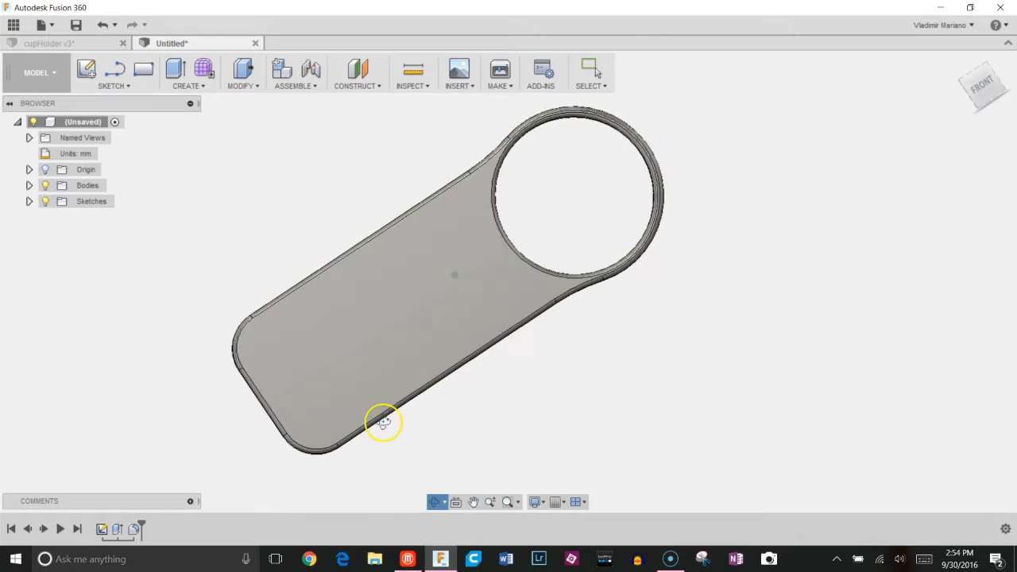
Start a new design with a sketch on the front origin plane
click(39, 26)
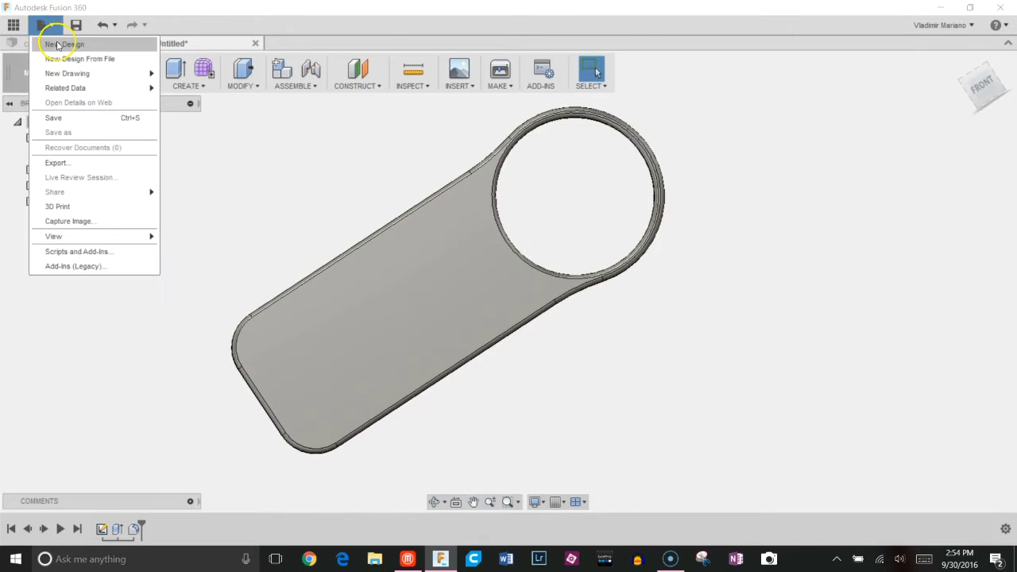
click(56, 45)
click(132, 87)
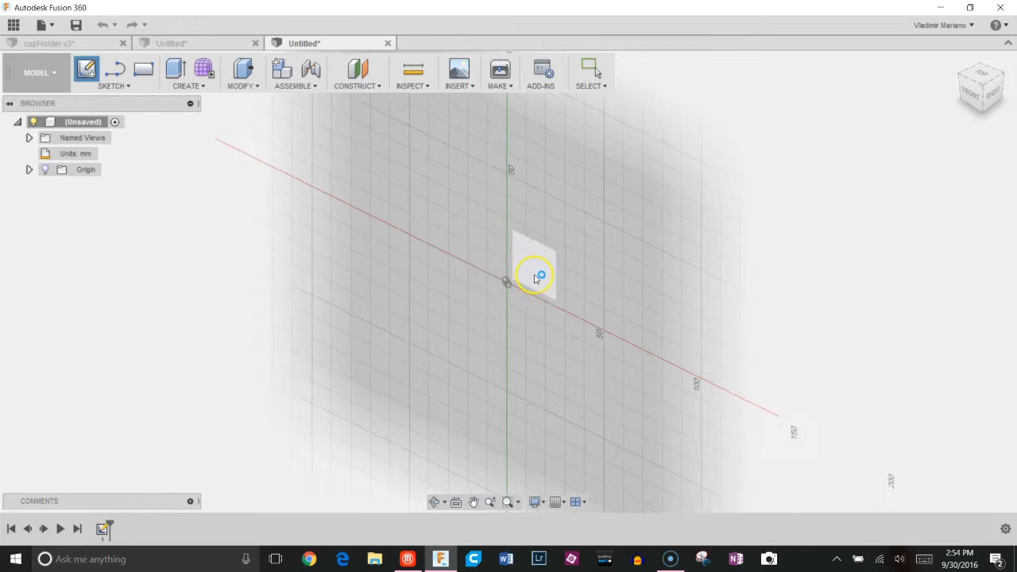
click(537, 277)
Draw a 190 × 80 mm center rectangle on the origin
click(136, 87)
mouse_move(103, 133)
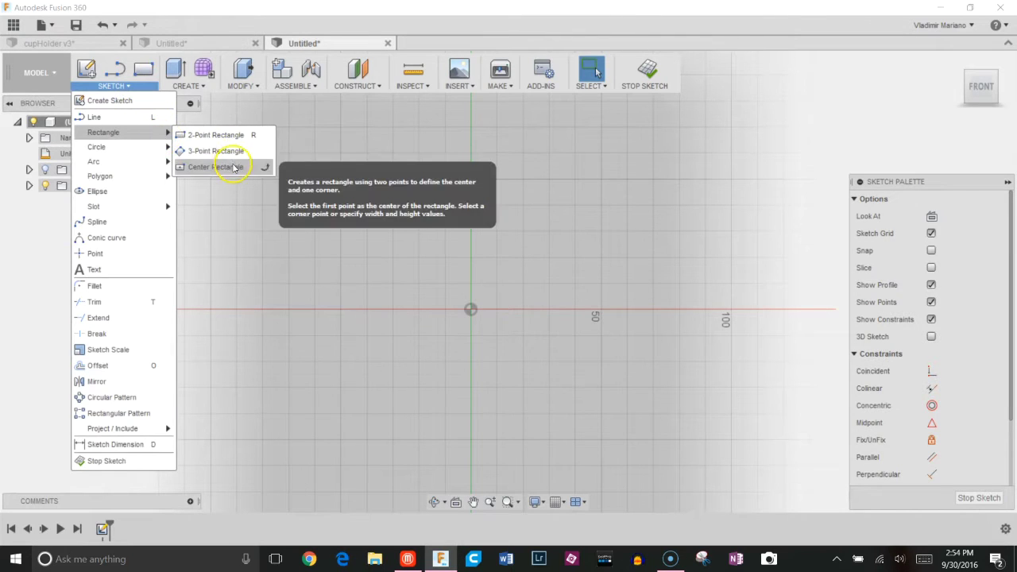
click(214, 167)
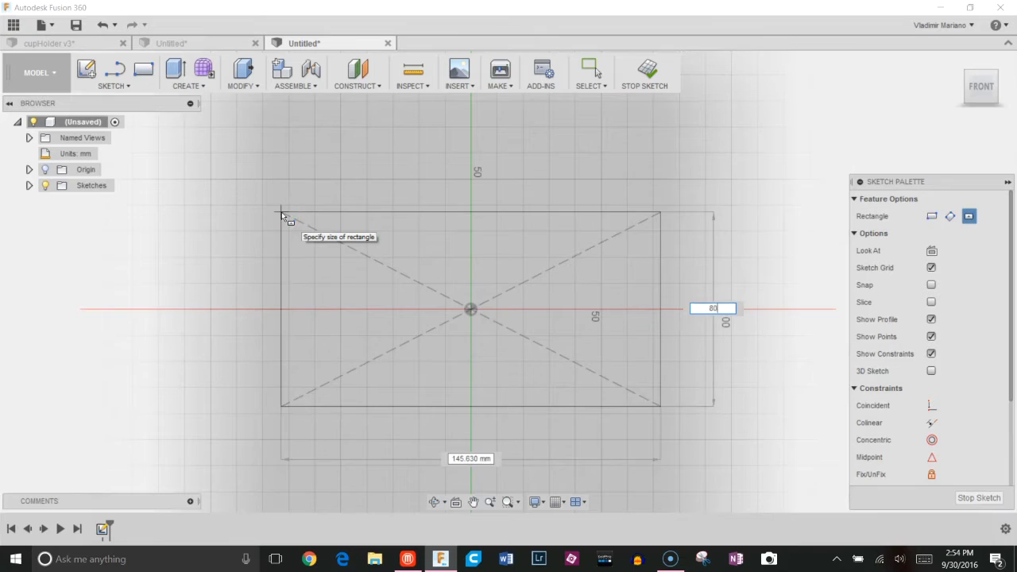
text(0)
key(Return)
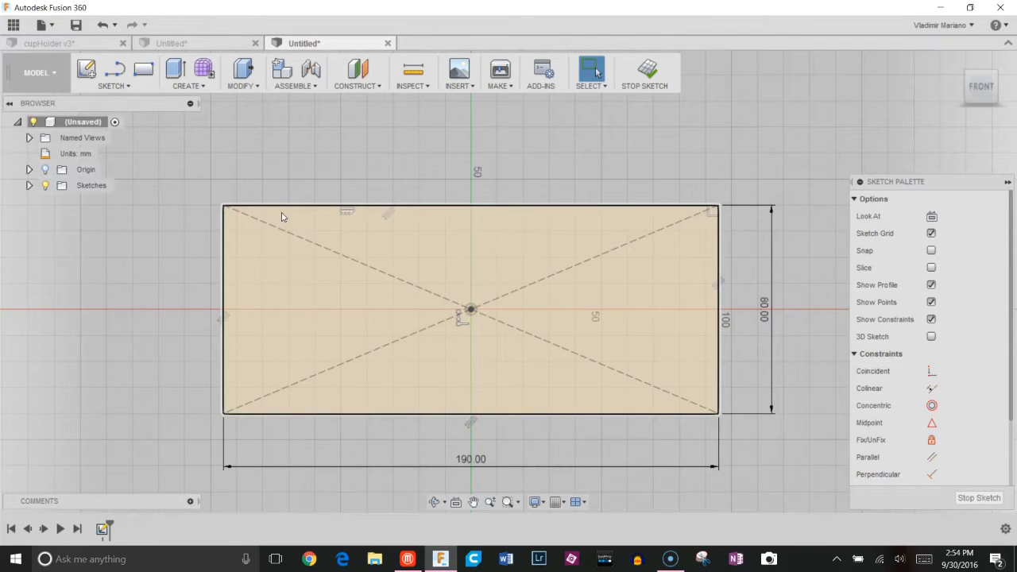
scroll(513, 286, up, 2)
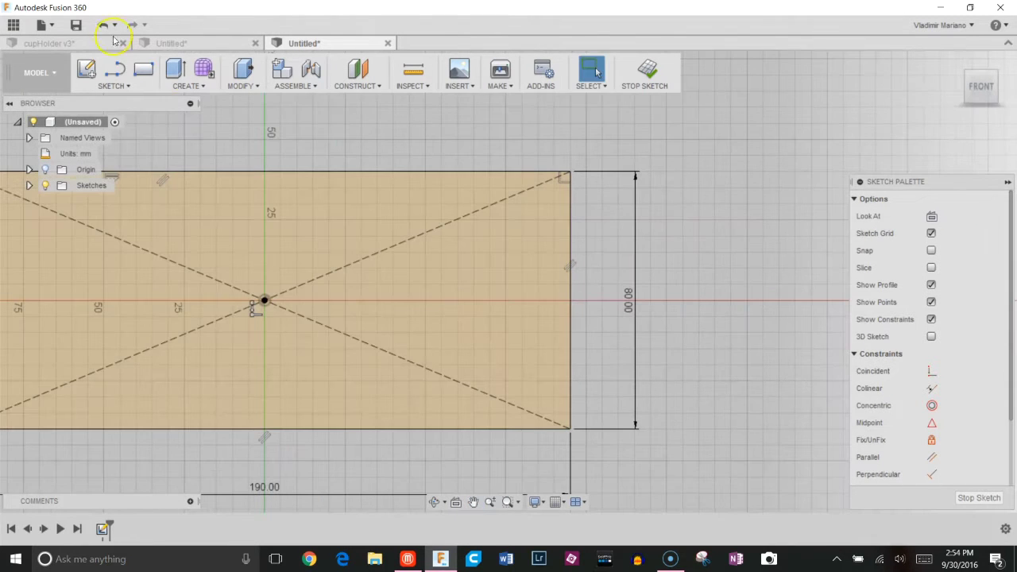
Draw an 80 mm circle on the rectangle's right edge and offset it 5 mm outward
click(123, 87)
mouse_move(119, 132)
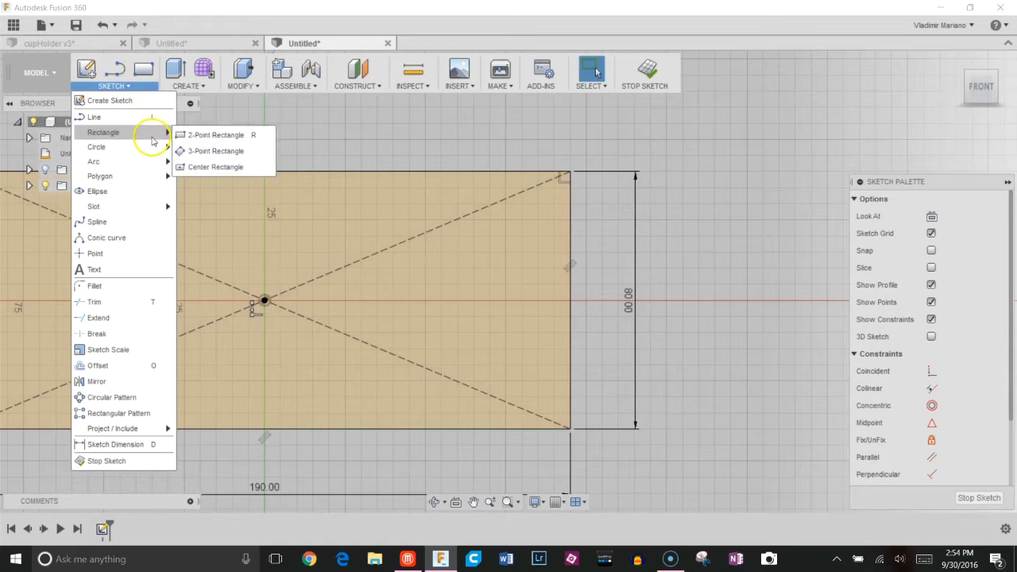
click(210, 149)
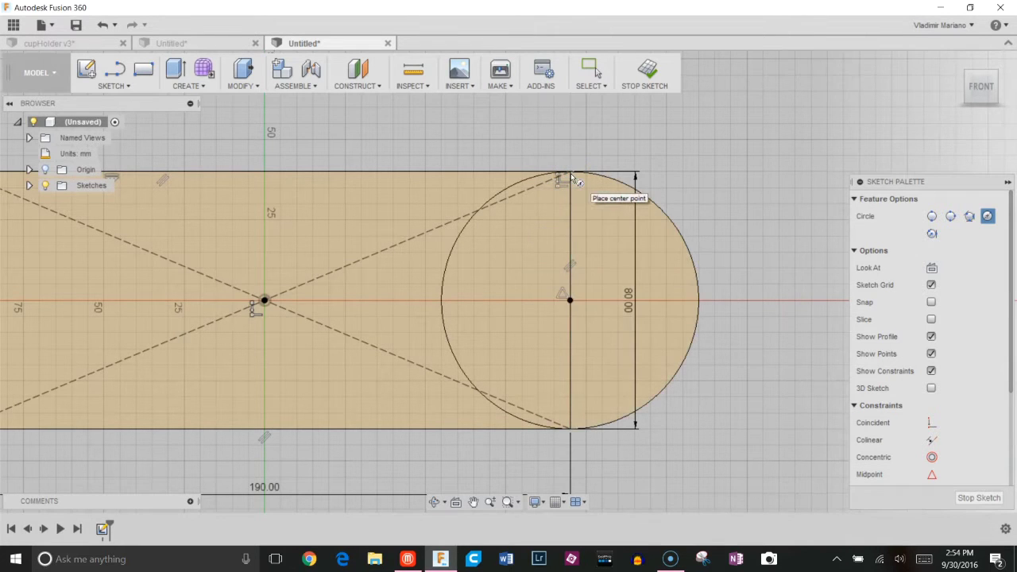
click(111, 86)
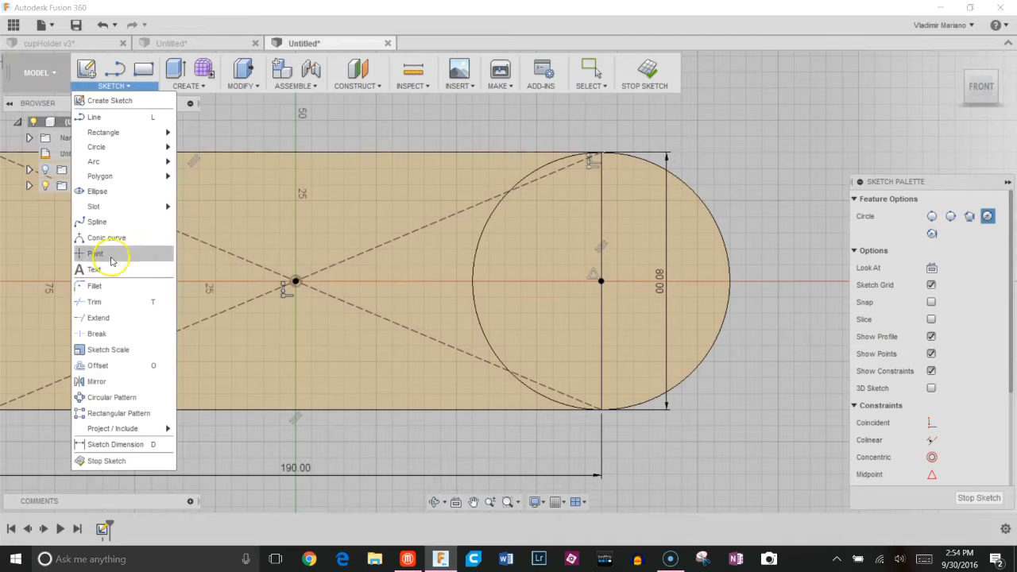
click(116, 365)
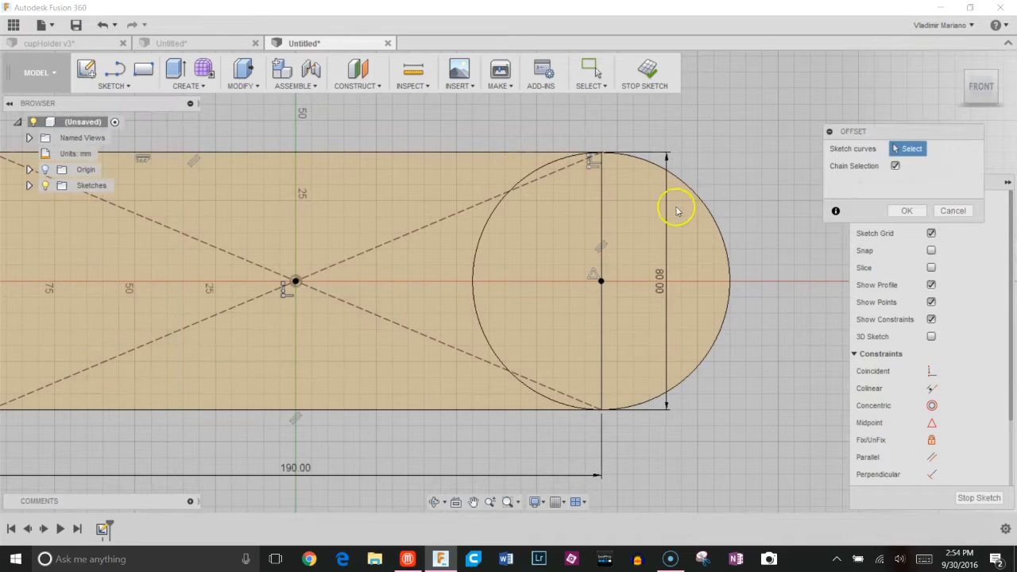
click(703, 201)
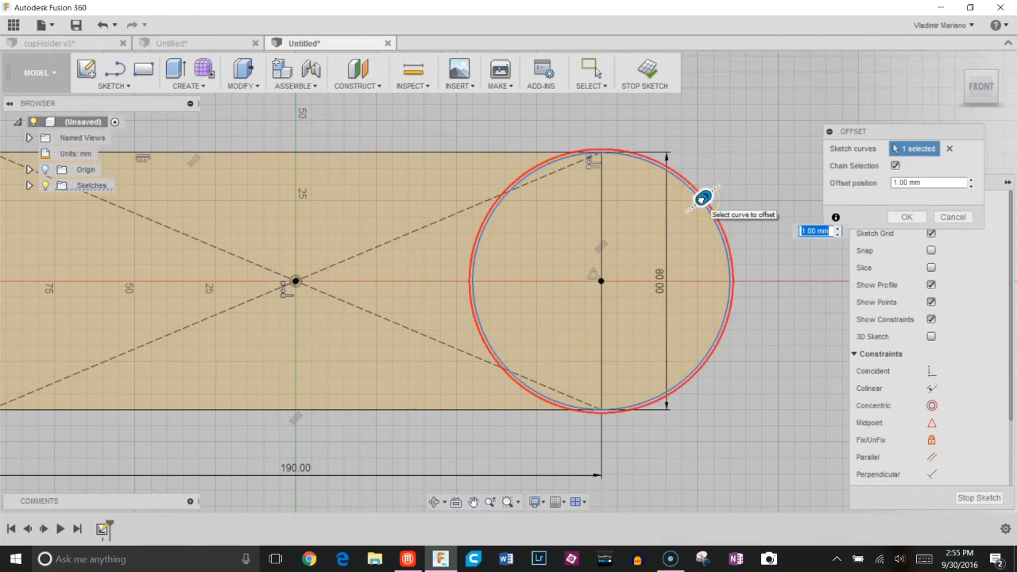
drag(703, 197, 713, 190)
key(Return)
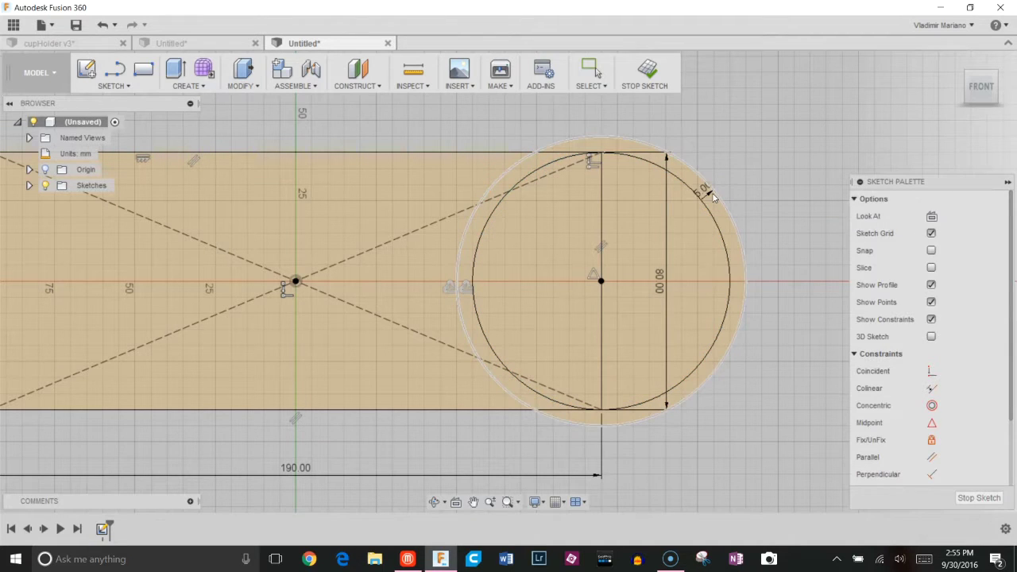
click(681, 310)
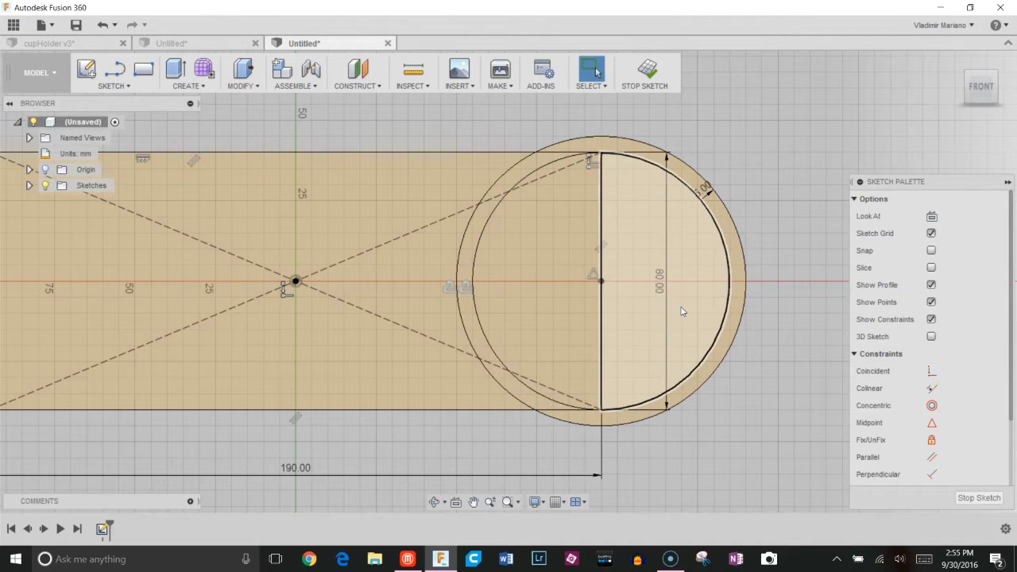
Trim the rectangle lines inside the ring and pick the top line-to-circle corner to fillet
scroll(555, 237, up, 1)
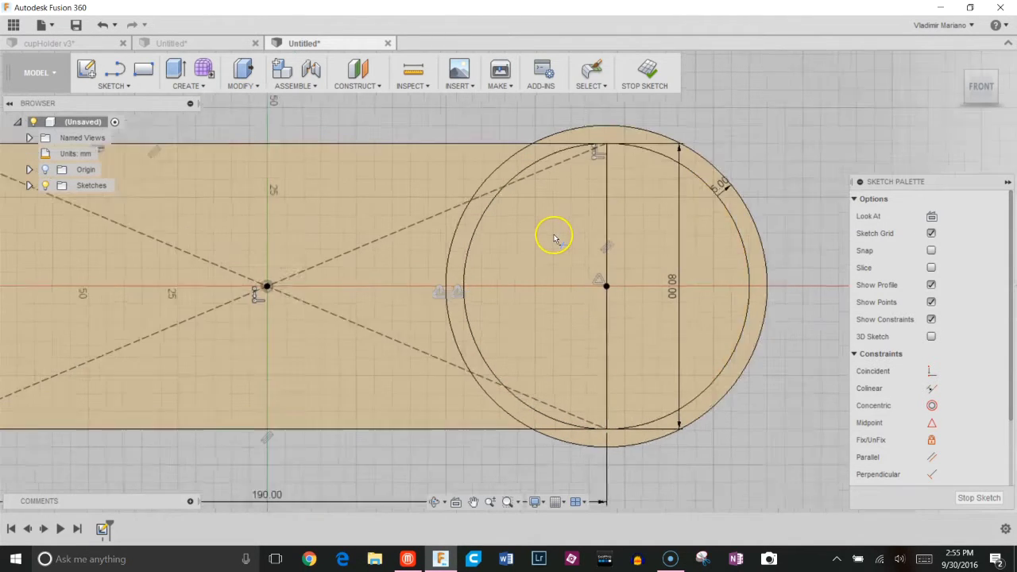
scroll(556, 234, up, 1)
middle_drag(565, 178, 493, 181)
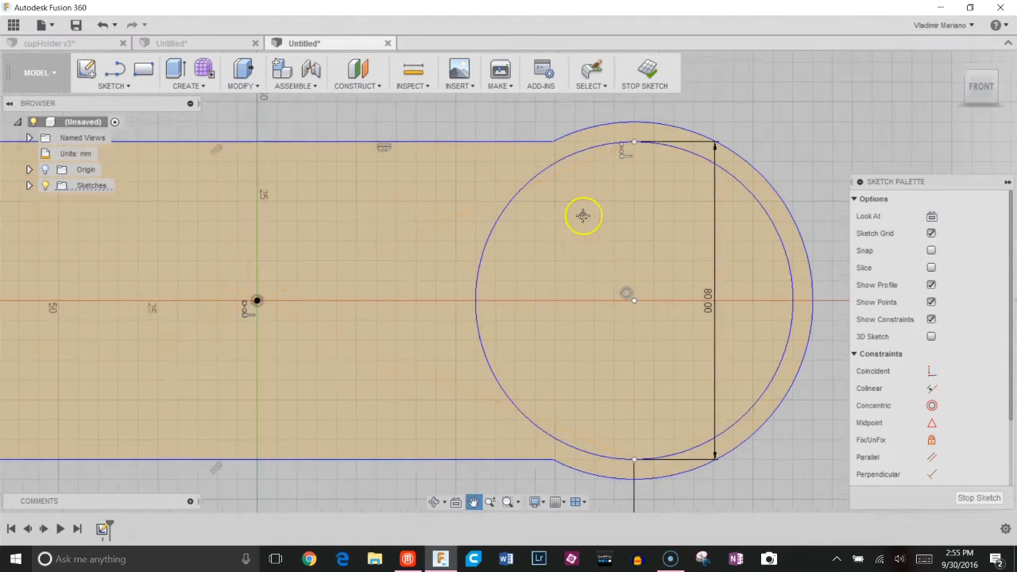
click(112, 85)
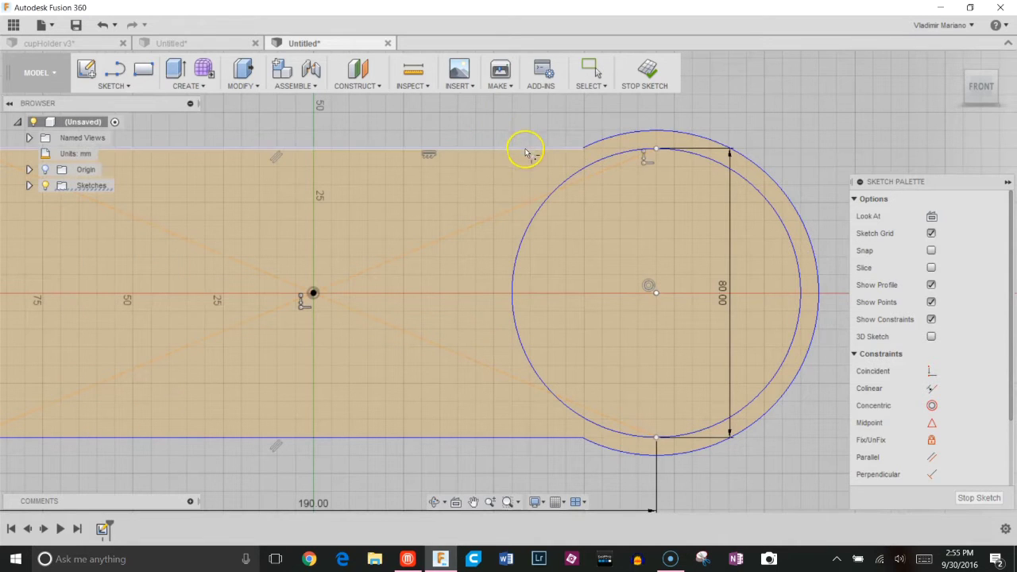
click(582, 153)
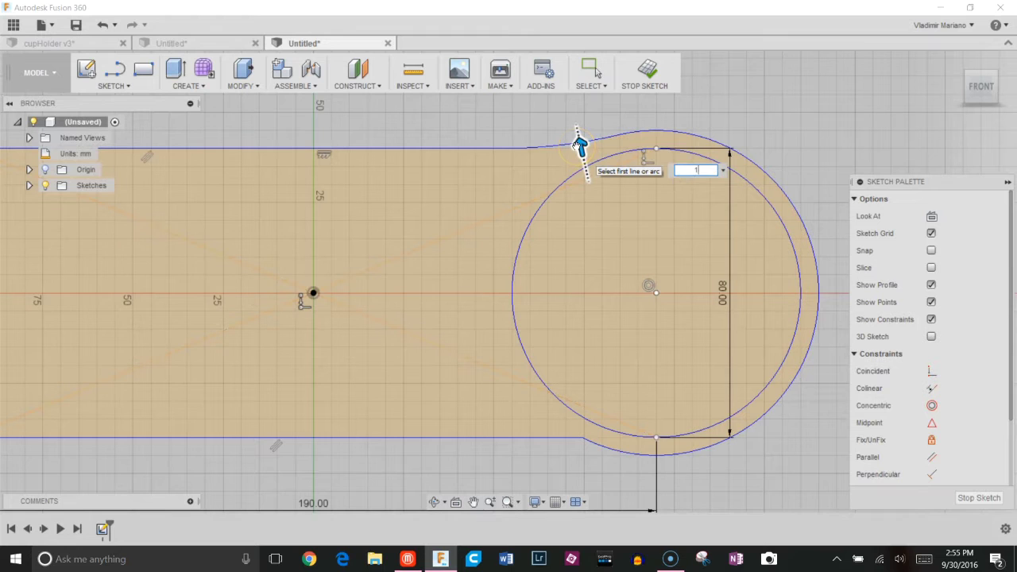
Blend the top and bottom plate-to-ring junctions with 100 mm fillets
text(00)
key(Return)
middle_drag(689, 237, 680, 178)
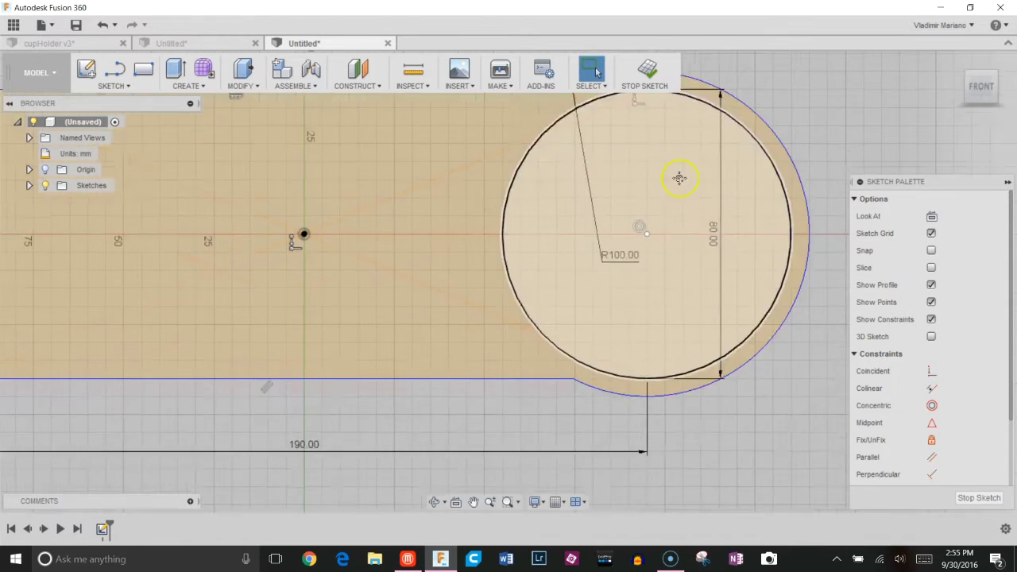
scroll(613, 355, down, 2)
scroll(706, 302, up, 3)
right_click(713, 301)
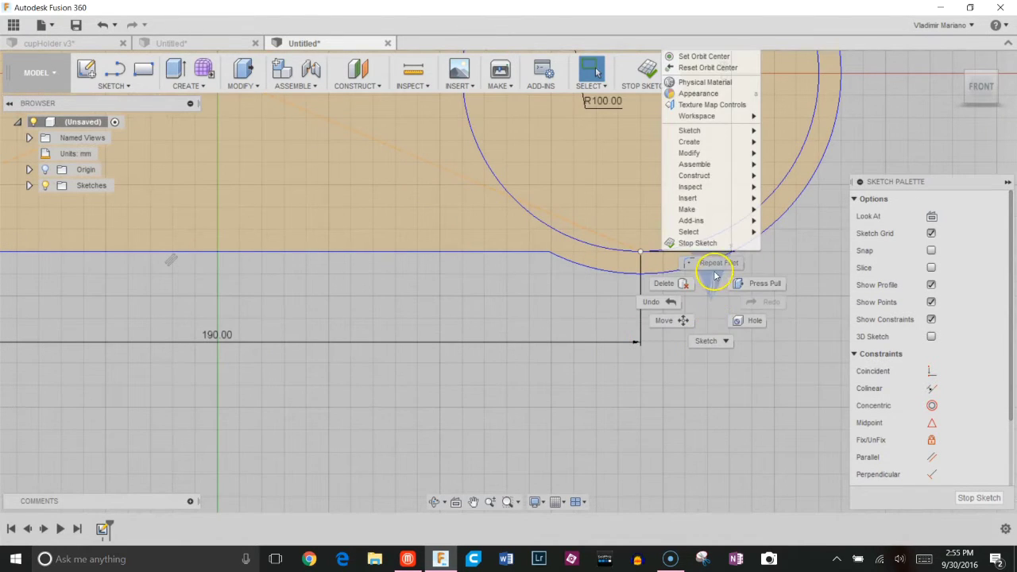
key(Escape)
click(566, 264)
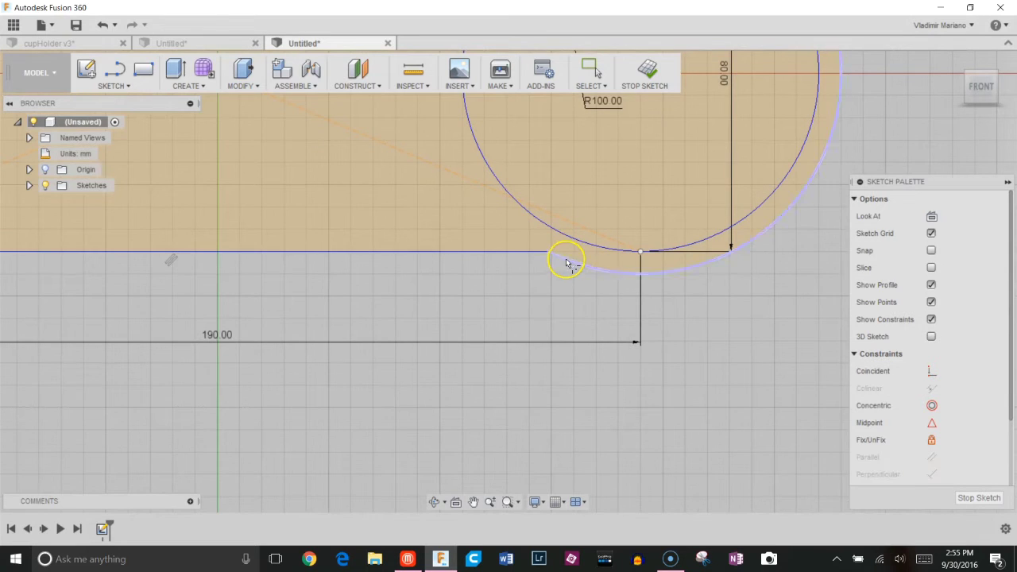
key(f)
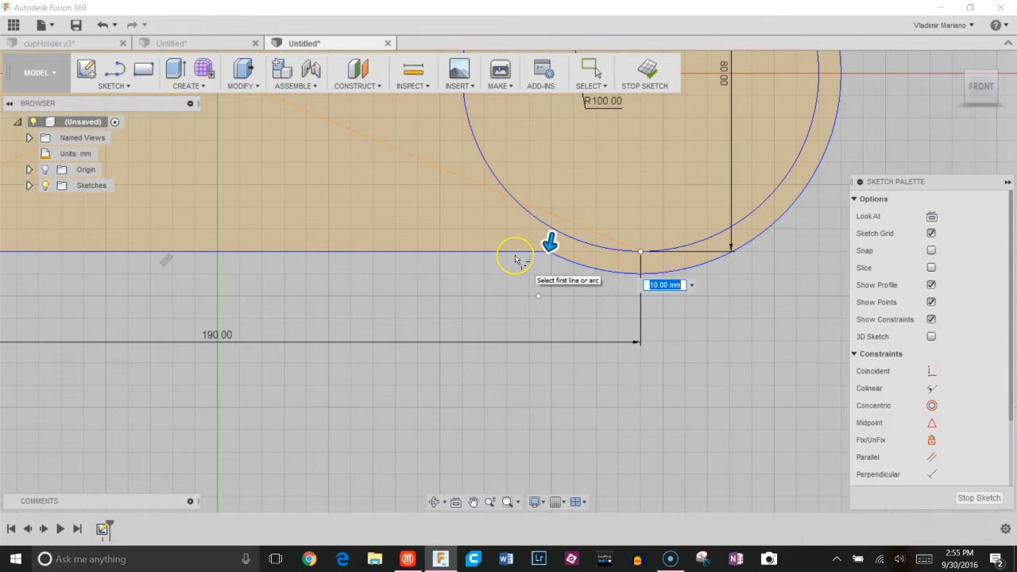
click(546, 253)
key(Return)
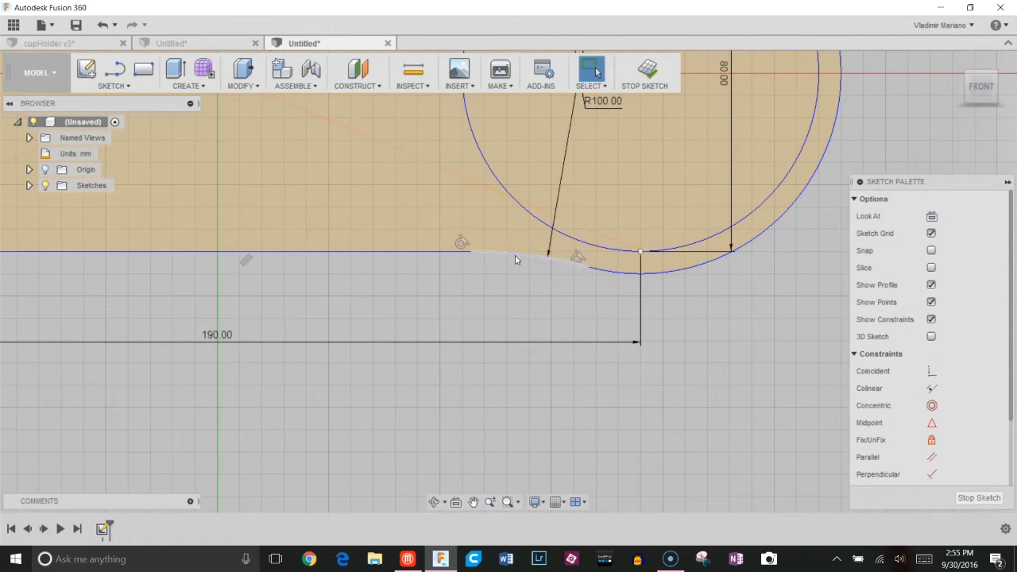
Round the plate's bottom-left and top-left corners with 20 mm fillets
scroll(560, 223, down, 3)
middle_drag(552, 216, 574, 320)
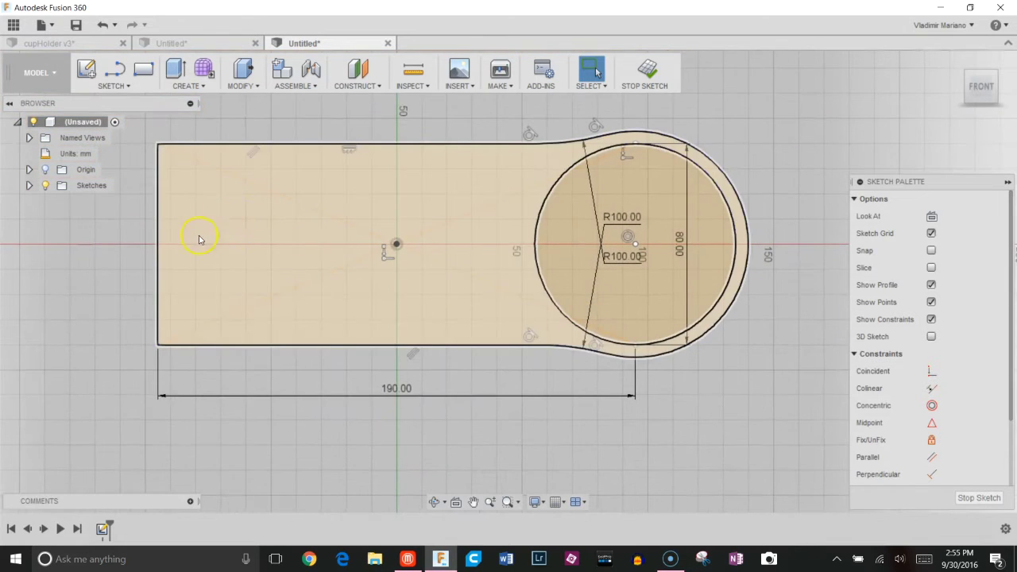
middle_drag(199, 234, 217, 234)
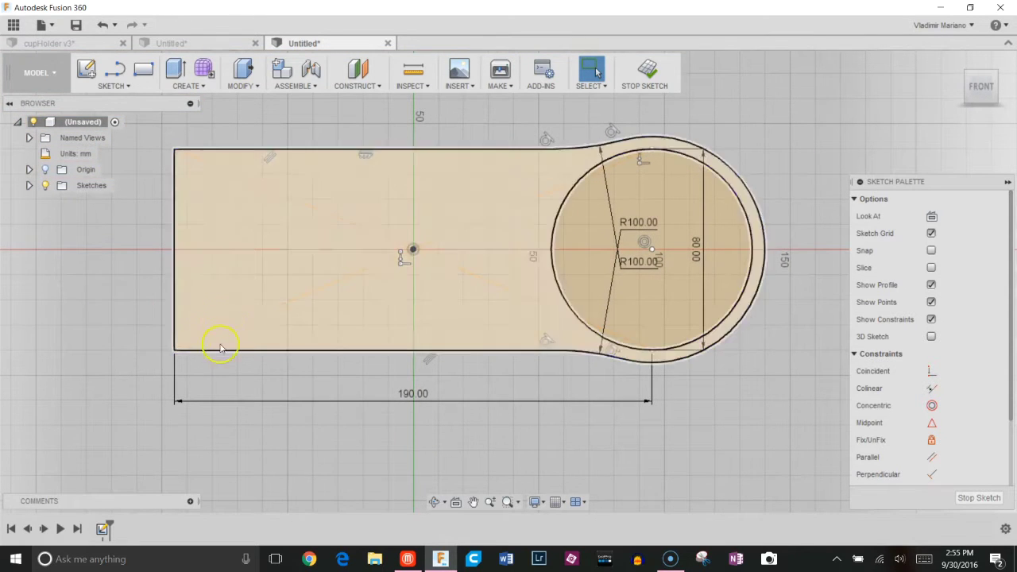
right_click(126, 274)
click(127, 230)
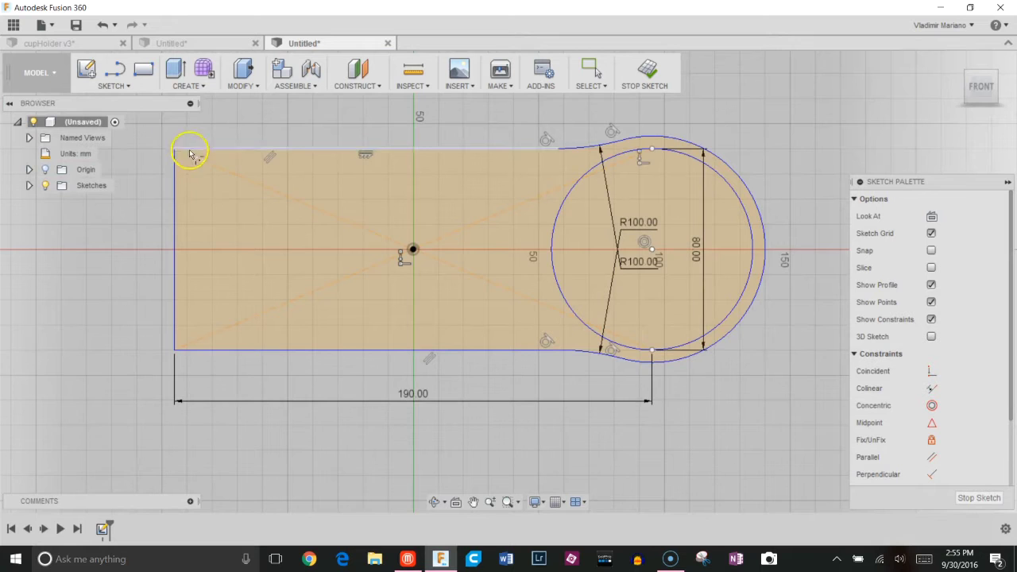
scroll(158, 211, up, 2)
middle_drag(195, 154, 203, 201)
scroll(190, 206, up, 1)
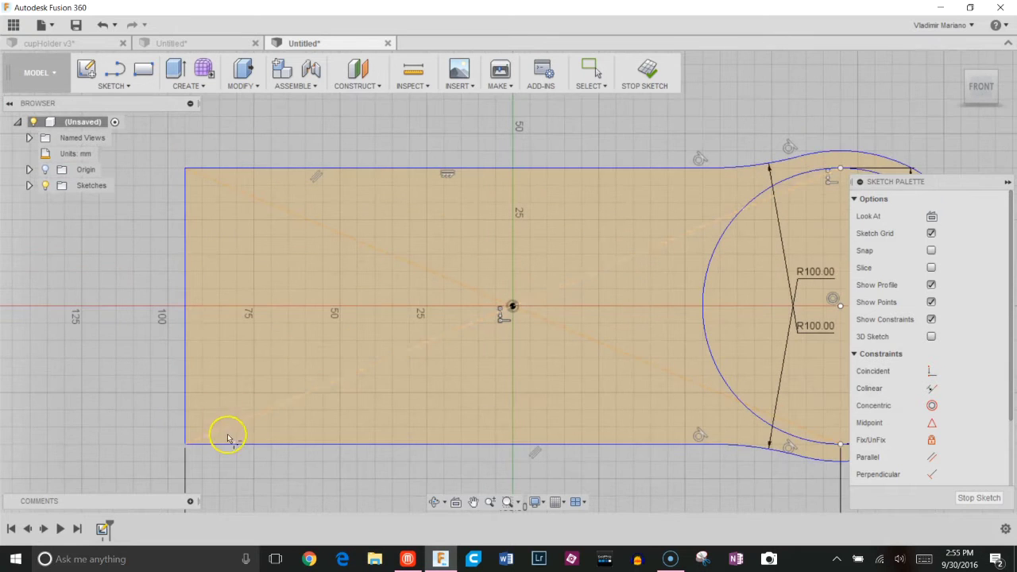
click(186, 357)
key(Return)
click(244, 169)
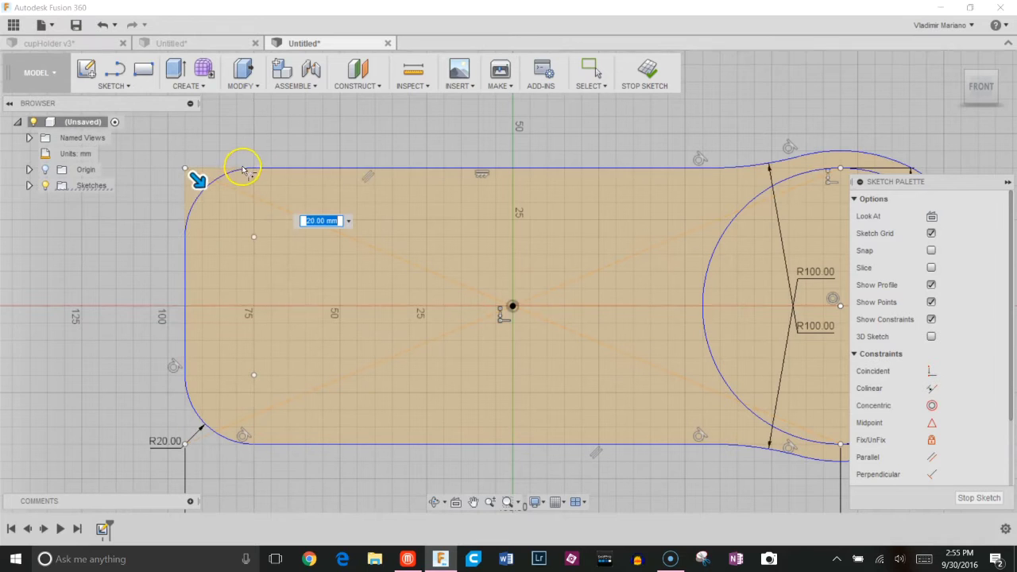
key(Return)
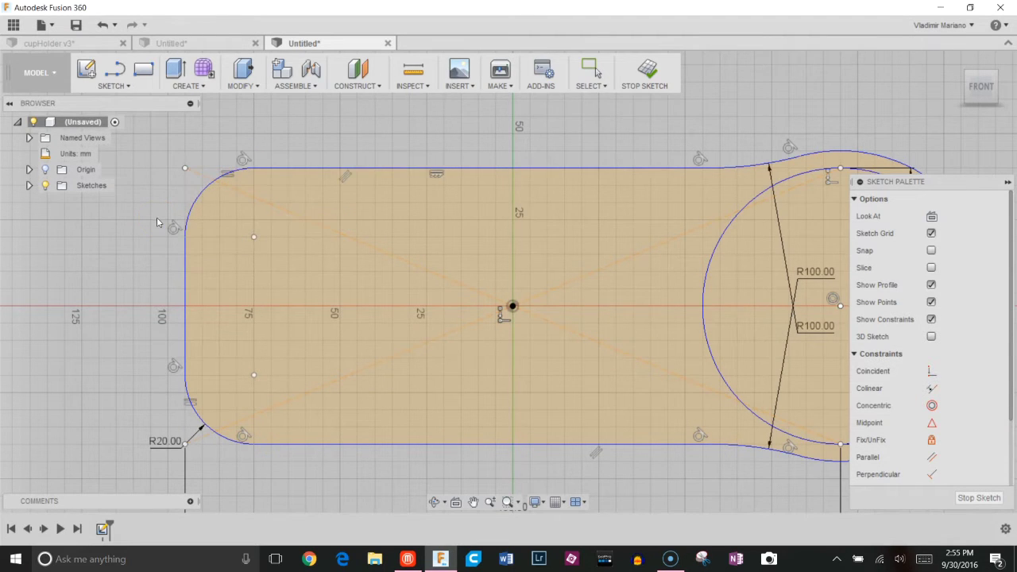
key(Escape)
scroll(227, 221, down, 4)
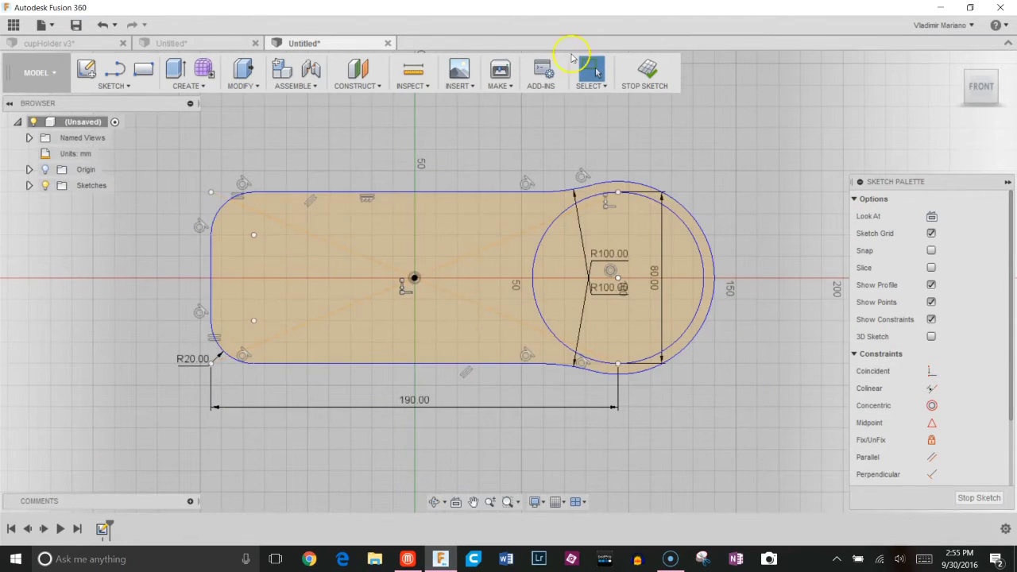
Extrude the plate profile 5 mm, leaving the cup circle open
click(644, 70)
shift+middle_drag(364, 318, 356, 279)
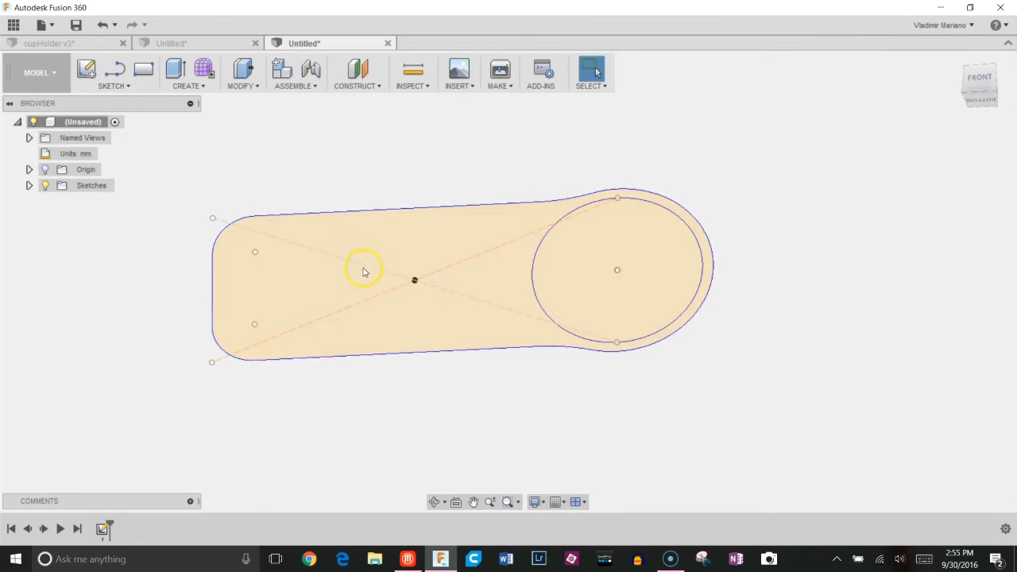
key(e)
click(395, 255)
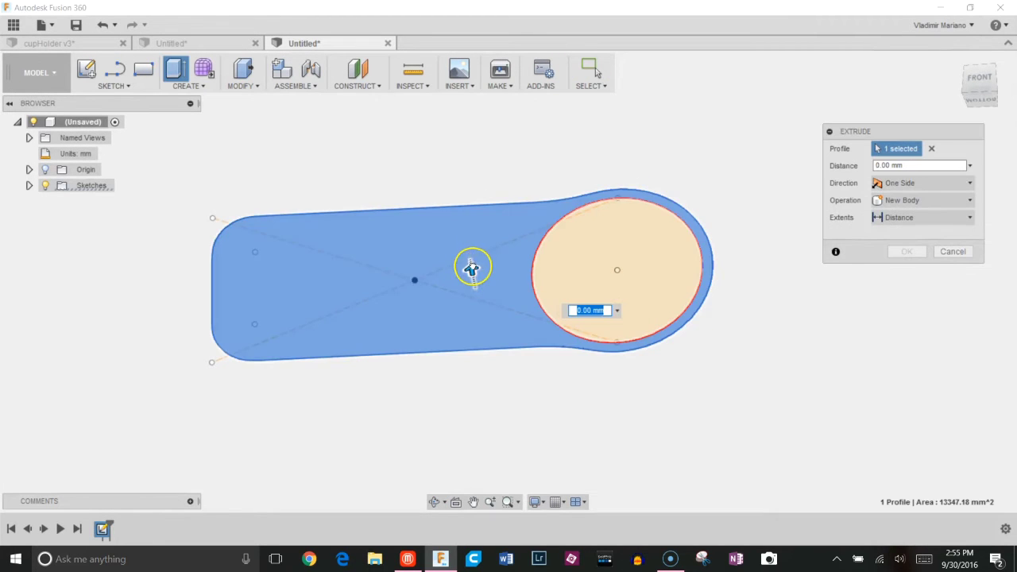
drag(470, 265, 470, 259)
text(5)
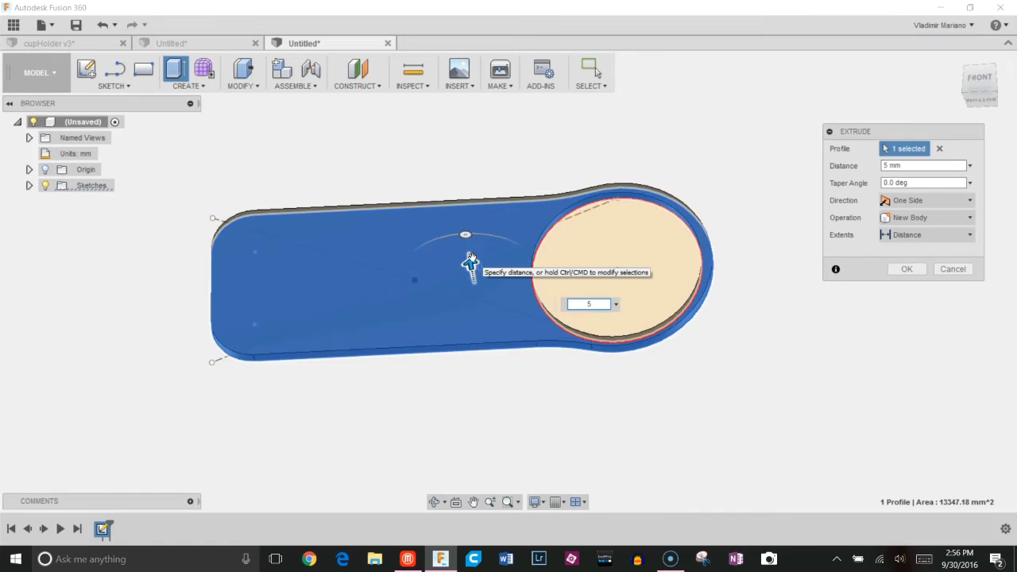
key(Return)
scroll(692, 255, up, 2)
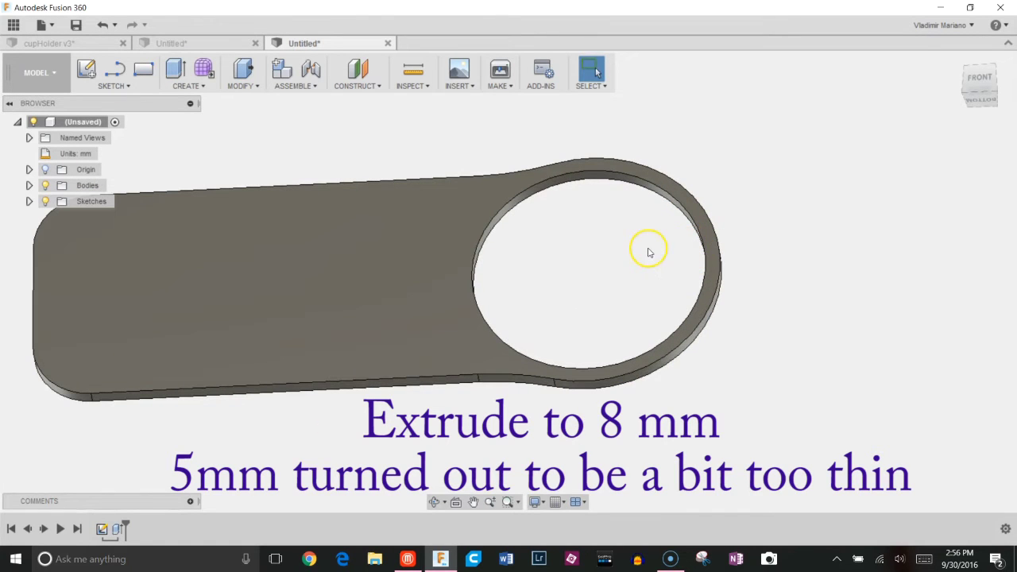
Fillet the plate's outer top edge and the cup opening's edge at 2 mm
key(f)
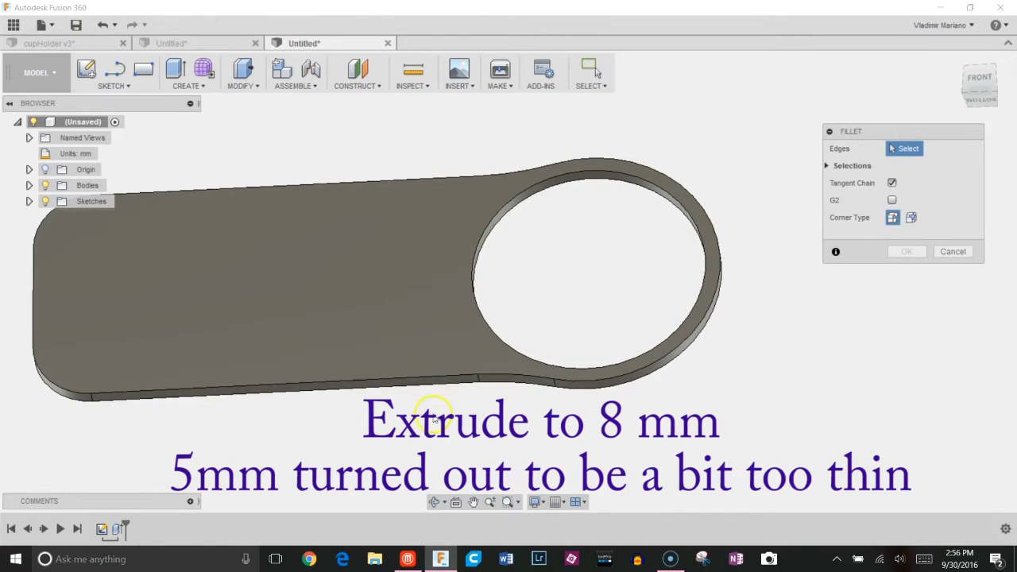
click(438, 382)
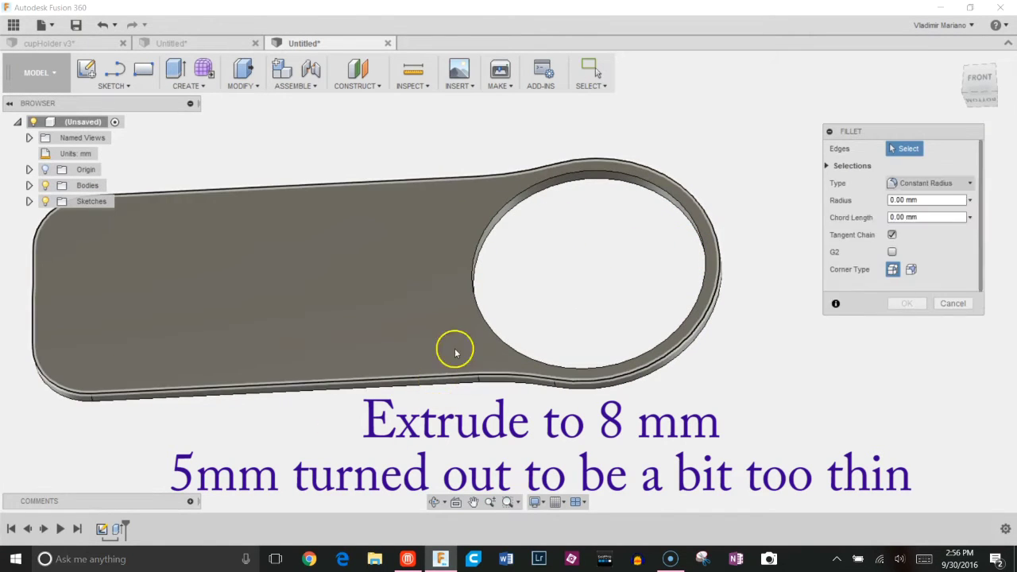
click(473, 284)
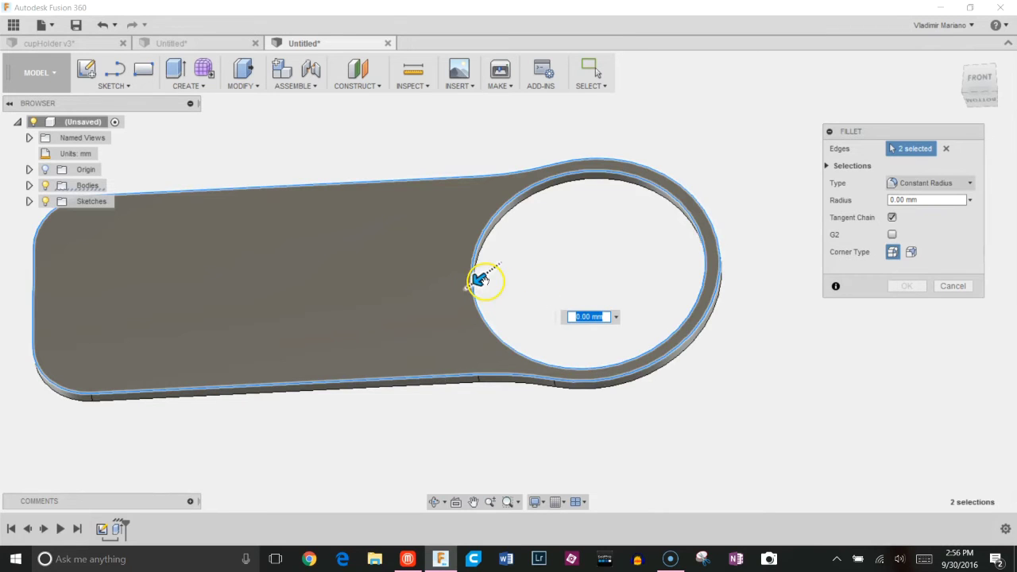
text(2)
key(Return)
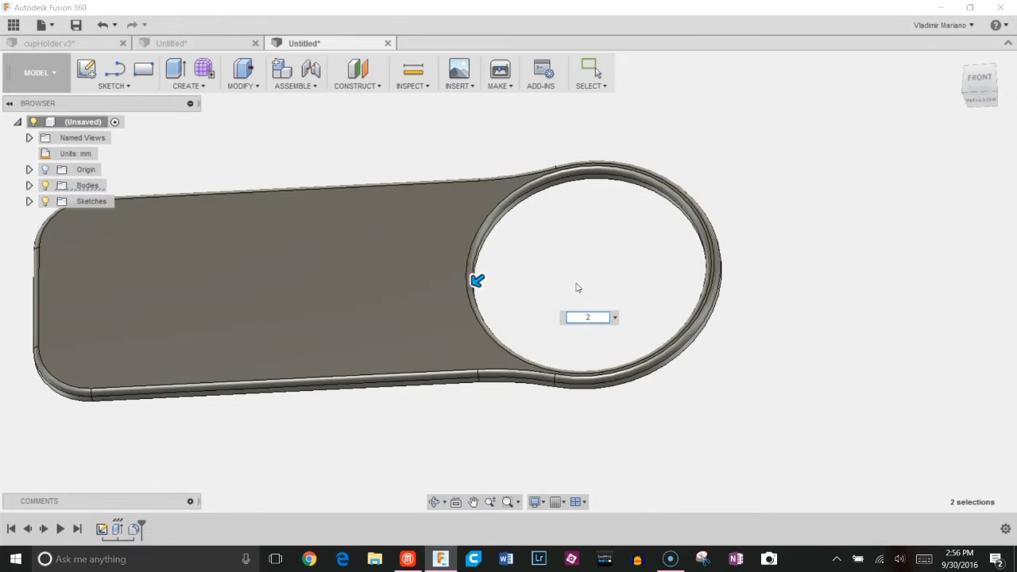
scroll(505, 284, down, 2)
mouse_move(493, 286)
shift+middle_down()
mouse_move(432, 209)
mouse_move(431, 275)
mouse_move(463, 309)
mouse_move(432, 291)
mouse_move(450, 286)
shift+middle_up()
middle_drag(423, 191, 495, 216)
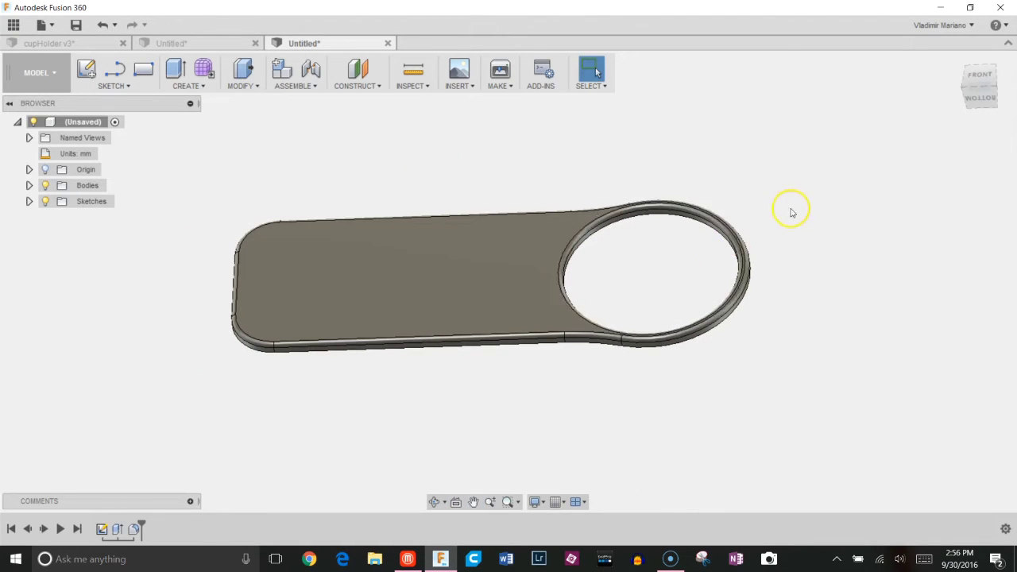
mouse_move(790, 245)
shift+middle_down()
mouse_move(779, 229)
mouse_move(800, 188)
mouse_move(771, 141)
mouse_move(798, 216)
mouse_move(774, 265)
mouse_move(695, 284)
mouse_move(790, 266)
mouse_move(767, 149)
mouse_move(786, 251)
shift+middle_up()
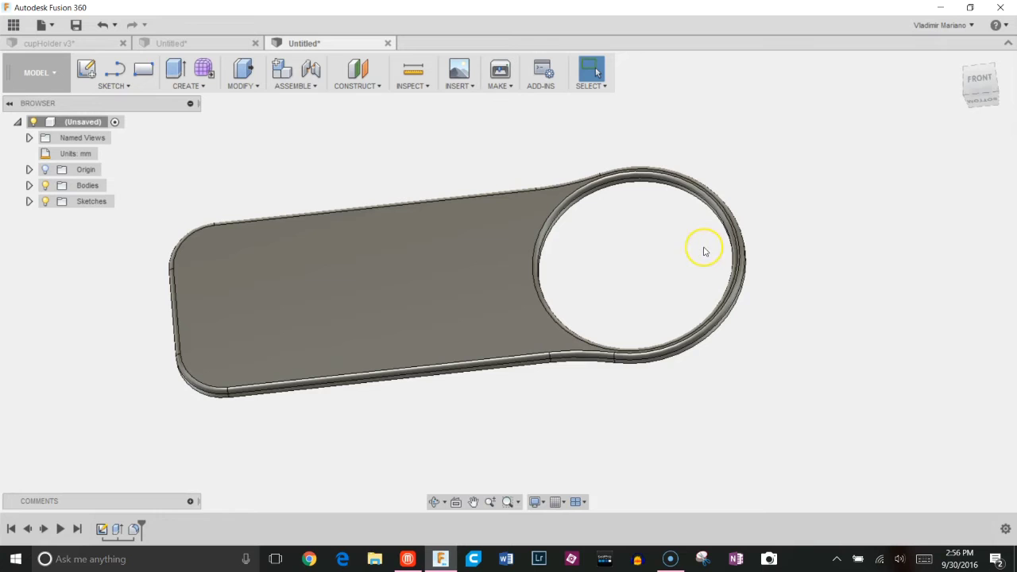
scroll(699, 250, up, 2)
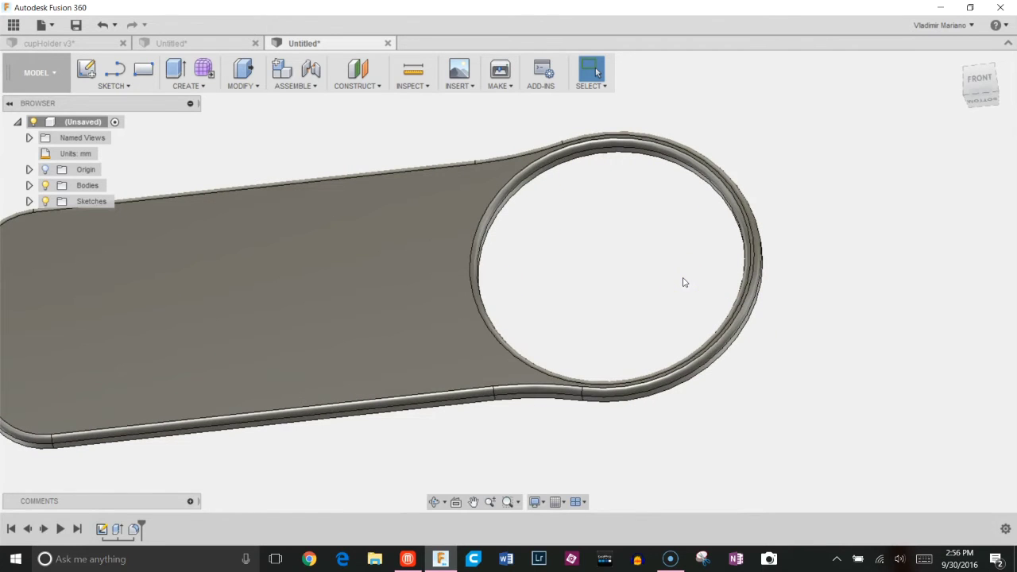
scroll(679, 279, down, 1)
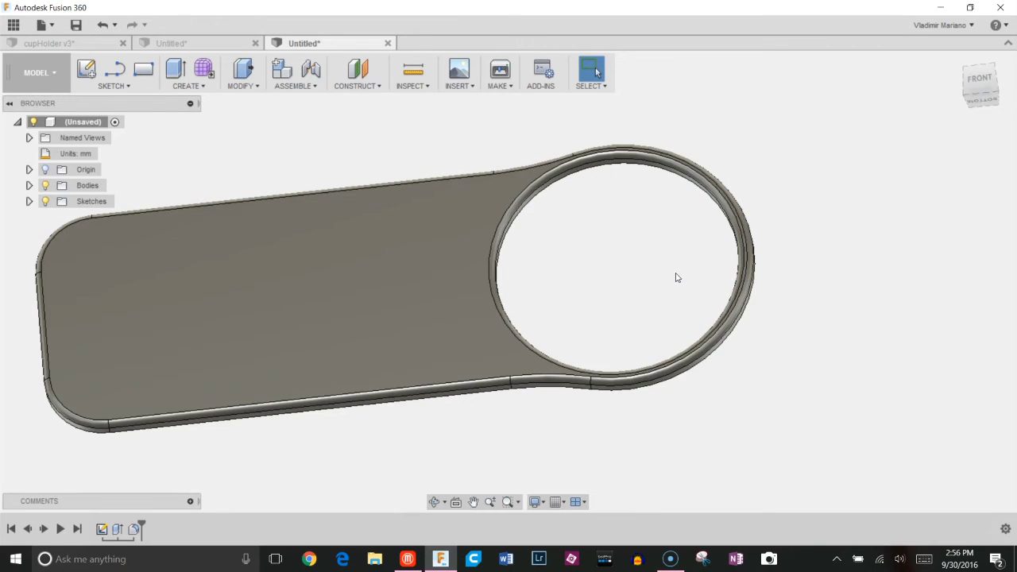
mouse_move(677, 278)
middle_down()
mouse_move(742, 245)
mouse_move(693, 261)
middle_up()
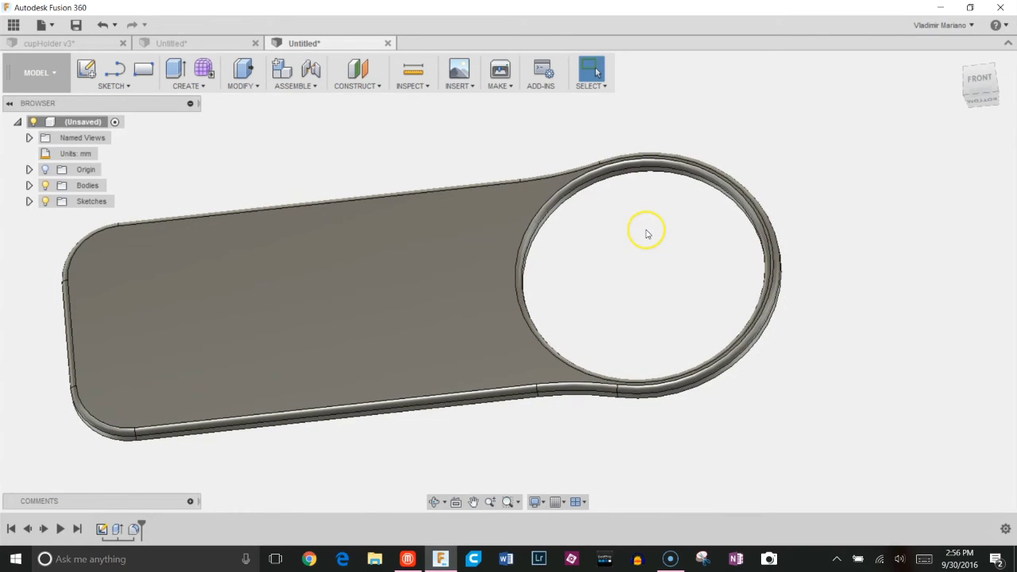
scroll(658, 240, down, 1)
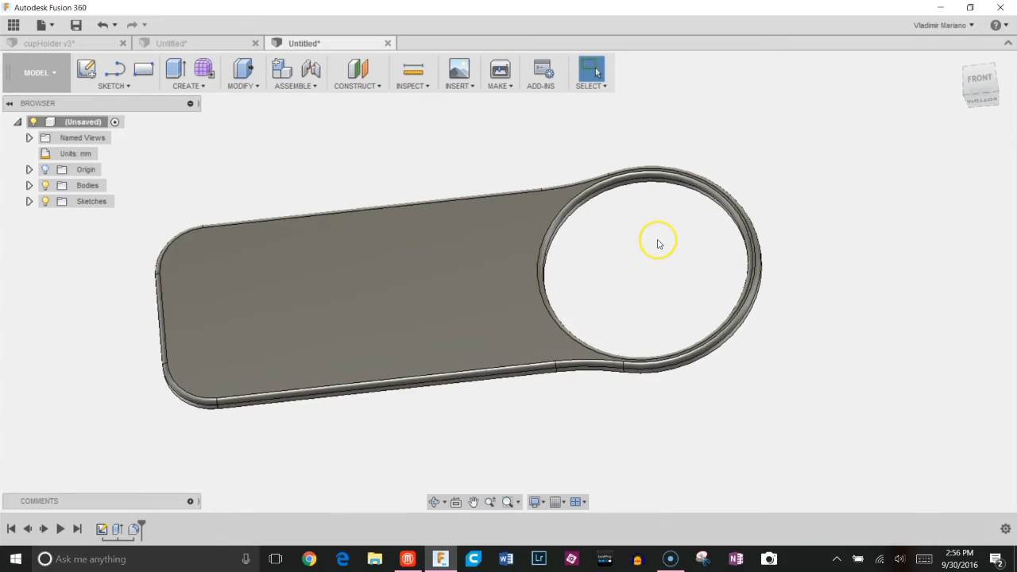
scroll(658, 240, up, 2)
mouse_move(663, 270)
shift+middle_down()
mouse_move(649, 239)
mouse_move(569, 221)
mouse_move(568, 177)
mouse_move(533, 265)
mouse_move(580, 209)
mouse_move(535, 257)
mouse_move(441, 216)
mouse_move(613, 273)
mouse_move(602, 277)
shift+middle_up()
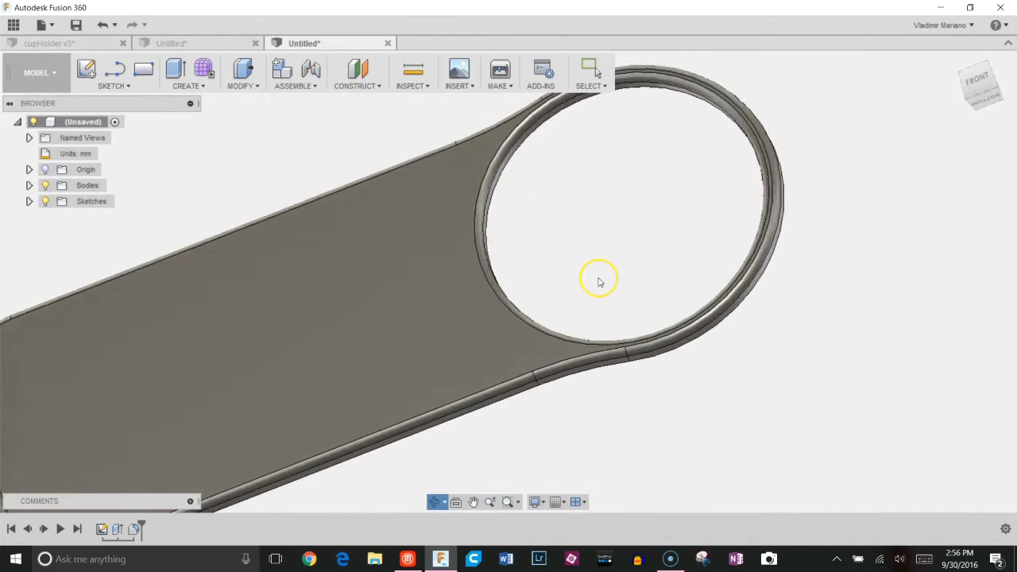
mouse_move(545, 302)
shift+middle_down()
mouse_move(527, 257)
mouse_move(514, 277)
mouse_move(533, 311)
mouse_move(534, 291)
shift+middle_up()
key(Escape)
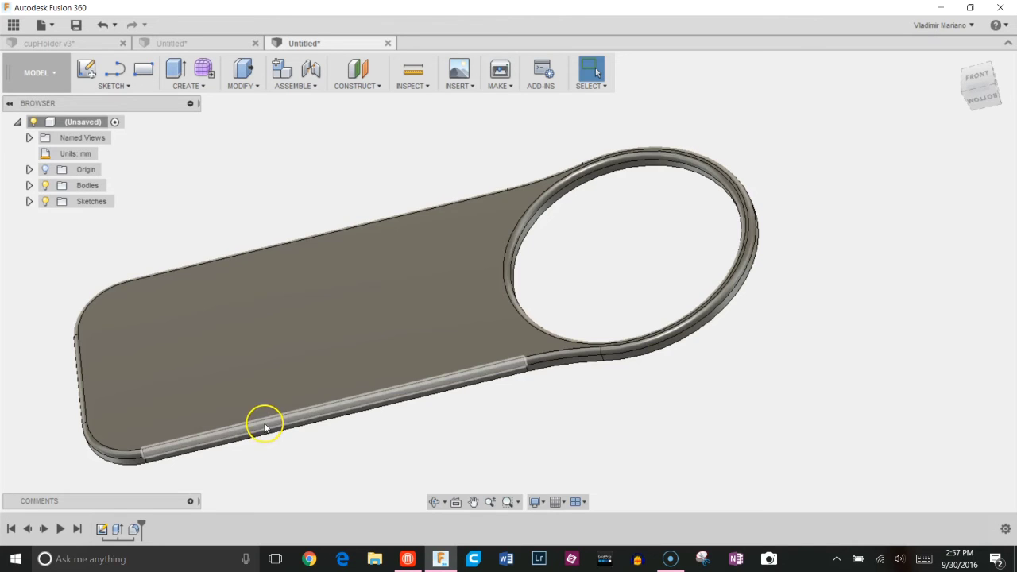
mouse_move(263, 421)
shift+middle_down()
mouse_move(297, 386)
mouse_move(481, 324)
shift+middle_up()
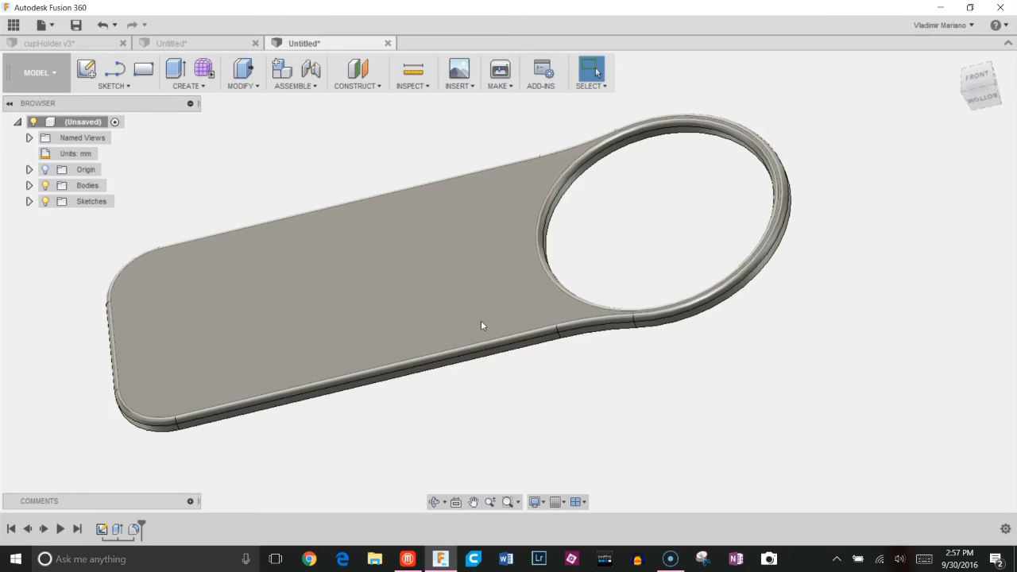
mouse_move(481, 325)
shift+middle_down()
mouse_move(541, 341)
mouse_move(530, 348)
mouse_move(518, 277)
mouse_move(540, 318)
mouse_move(590, 336)
shift+middle_up()
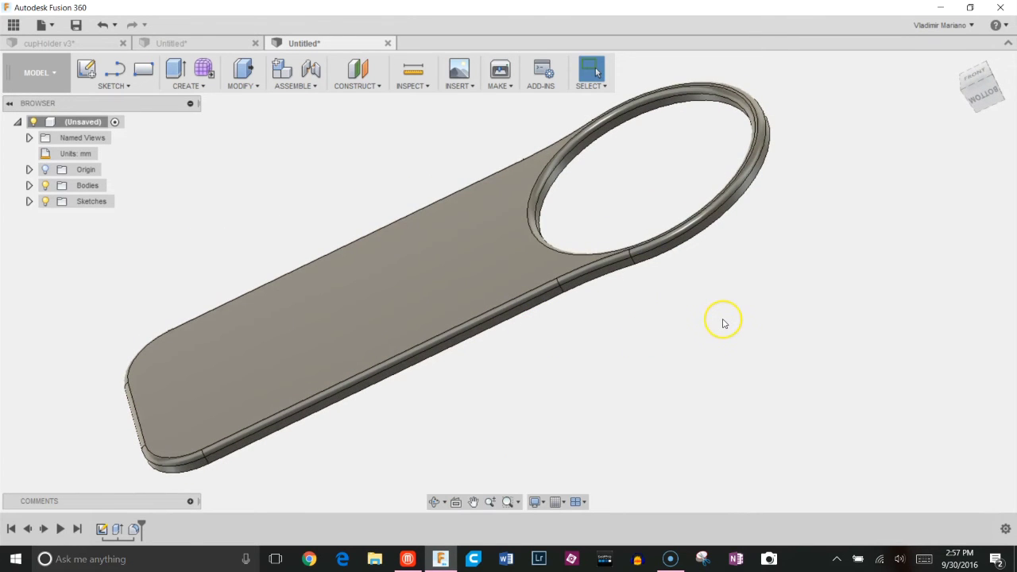
mouse_move(738, 310)
shift+middle_down()
mouse_move(742, 352)
mouse_move(672, 312)
mouse_move(697, 320)
mouse_move(738, 275)
mouse_move(720, 252)
mouse_move(719, 265)
shift+middle_up()
drag(718, 265, 742, 318)
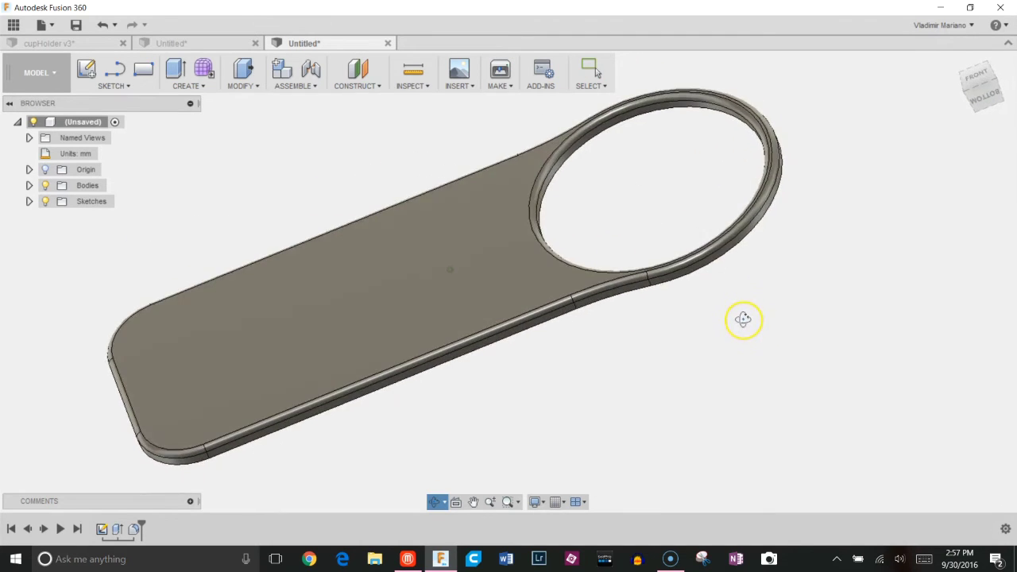
key(Escape)
middle_drag(565, 271, 567, 282)
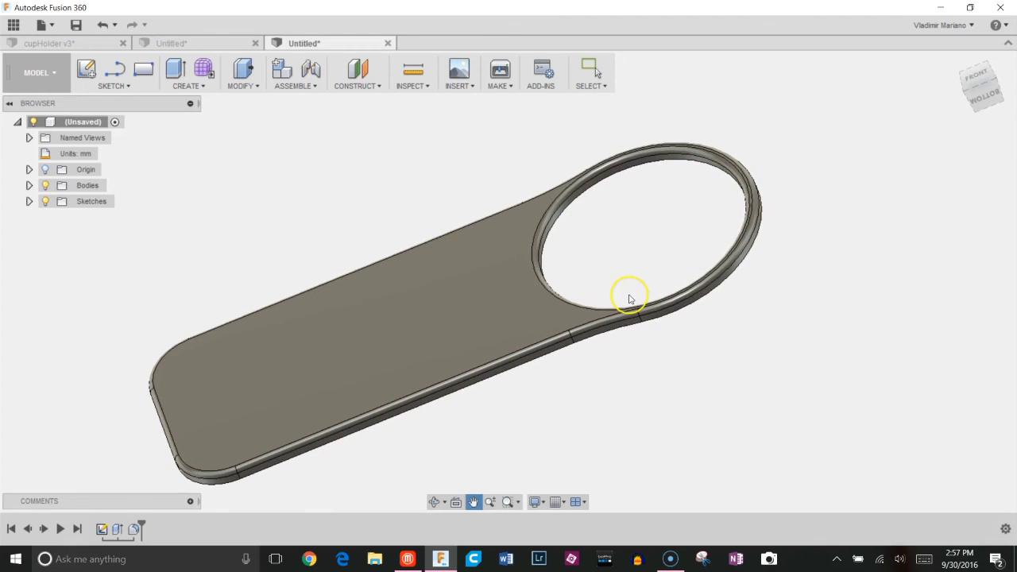
click(632, 307)
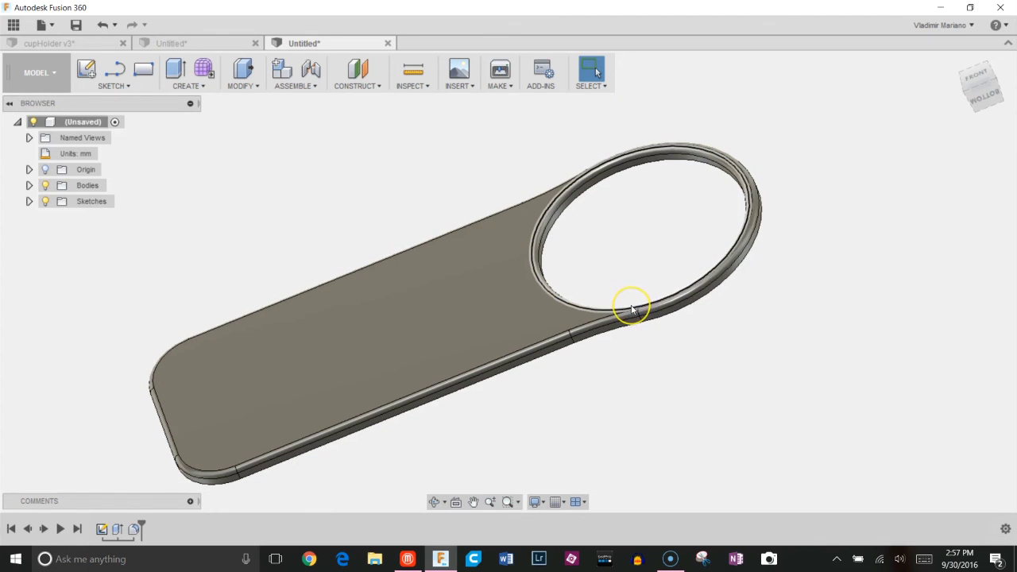
click(638, 342)
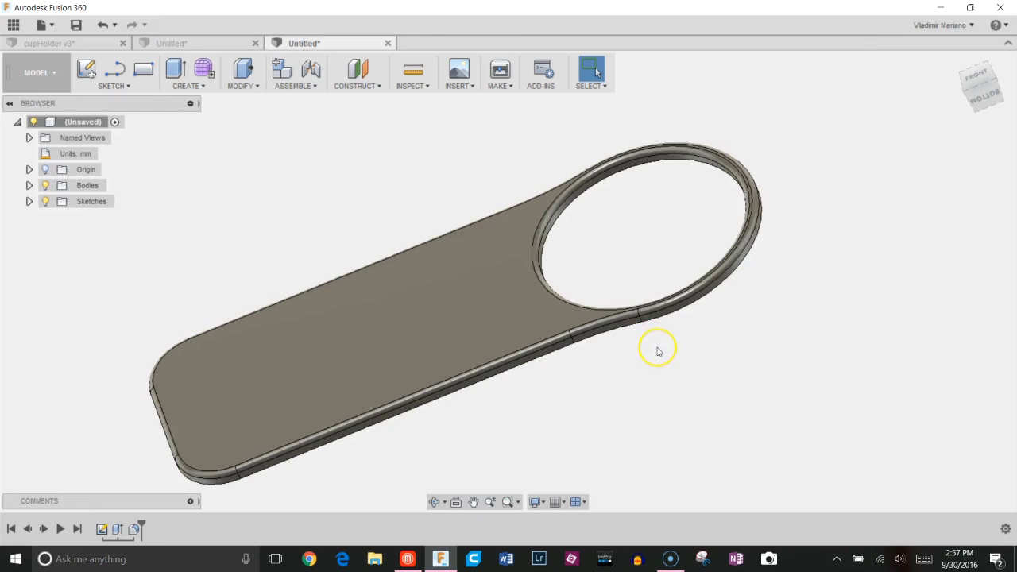
mouse_move(658, 351)
shift+middle_down()
mouse_move(633, 377)
mouse_move(563, 329)
mouse_move(599, 331)
mouse_move(697, 376)
mouse_move(734, 364)
mouse_move(681, 341)
mouse_move(652, 311)
shift+middle_up()
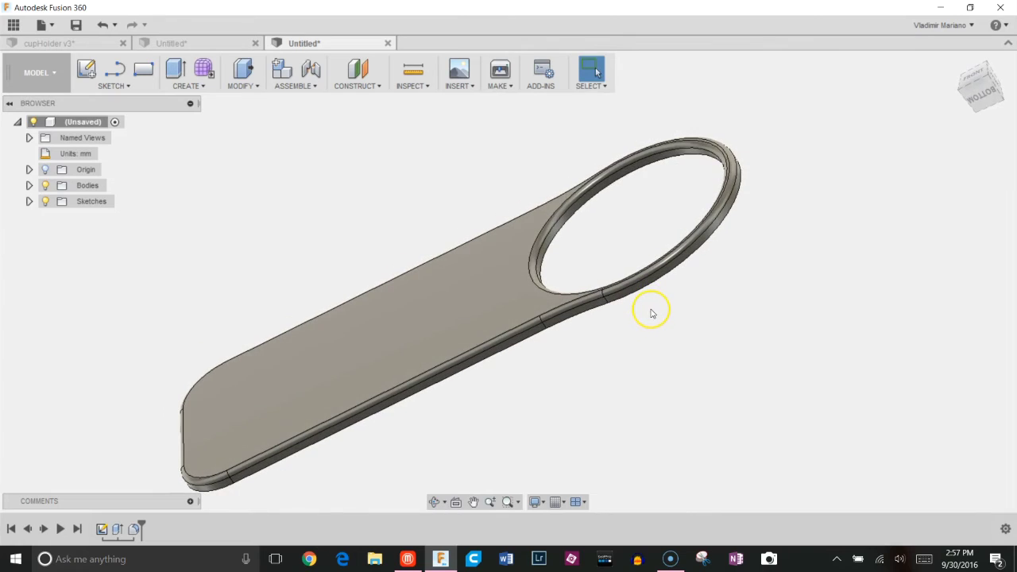